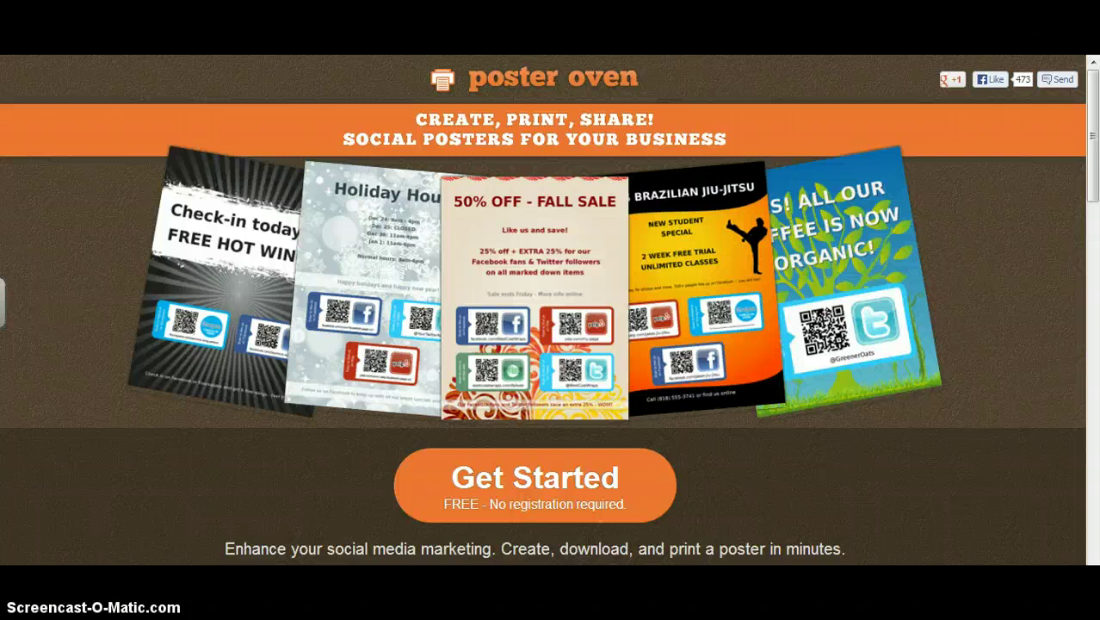
- Start a new poster with the orange Get Started button on the Poster Oven home page
{"action": "left_click", "coordinate": [530, 486]}
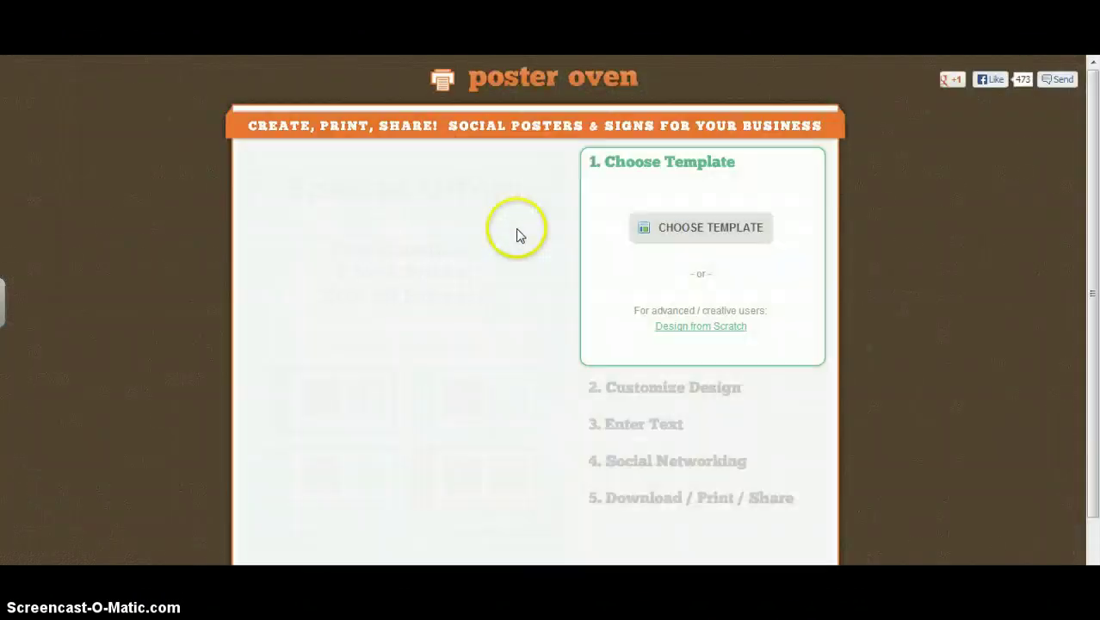
- Pick the Orange Stars template from the Miscellaneous Themes in the template gallery
{"action": "left_click", "coordinate": [722, 225]}
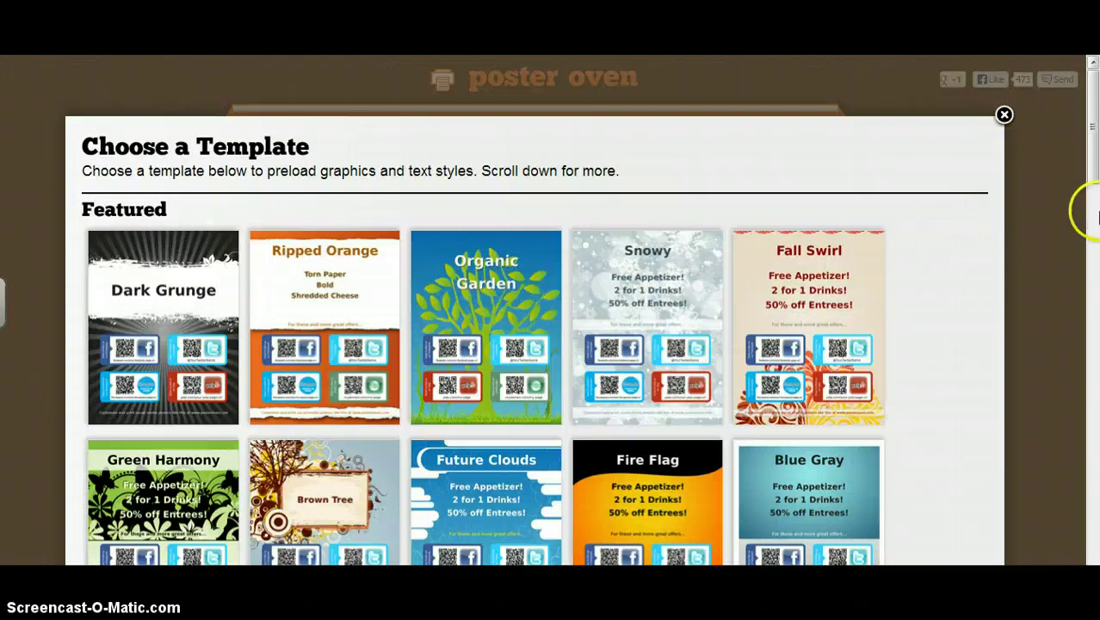
{"action": "left_click_drag", "start_coordinate": [1092, 165], "coordinate": [1095, 530]}
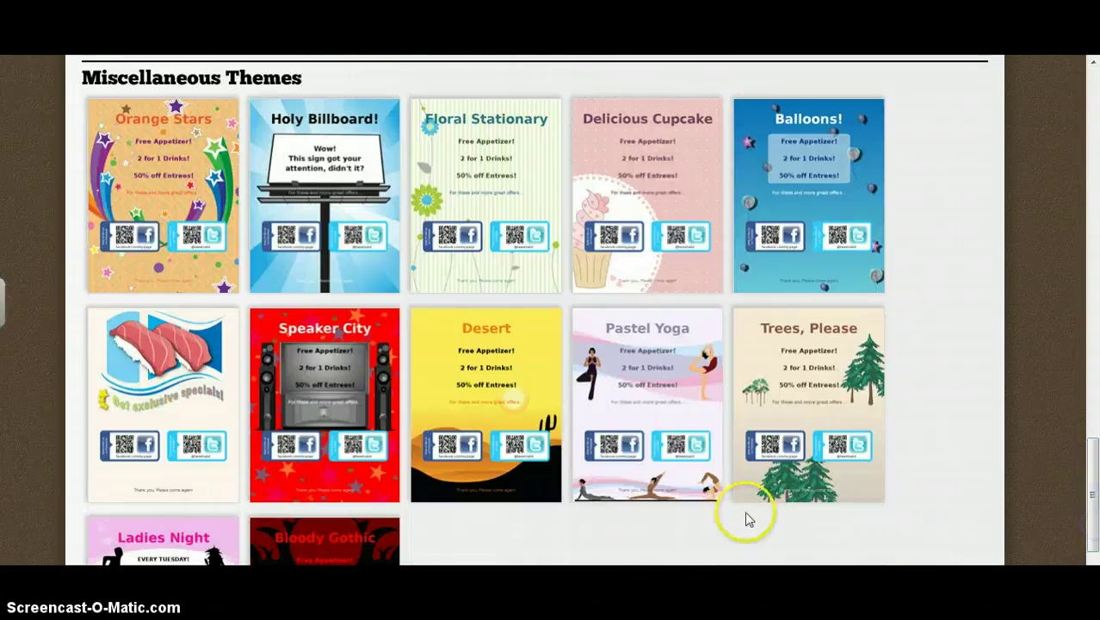
{"action": "left_click", "coordinate": [170, 172]}
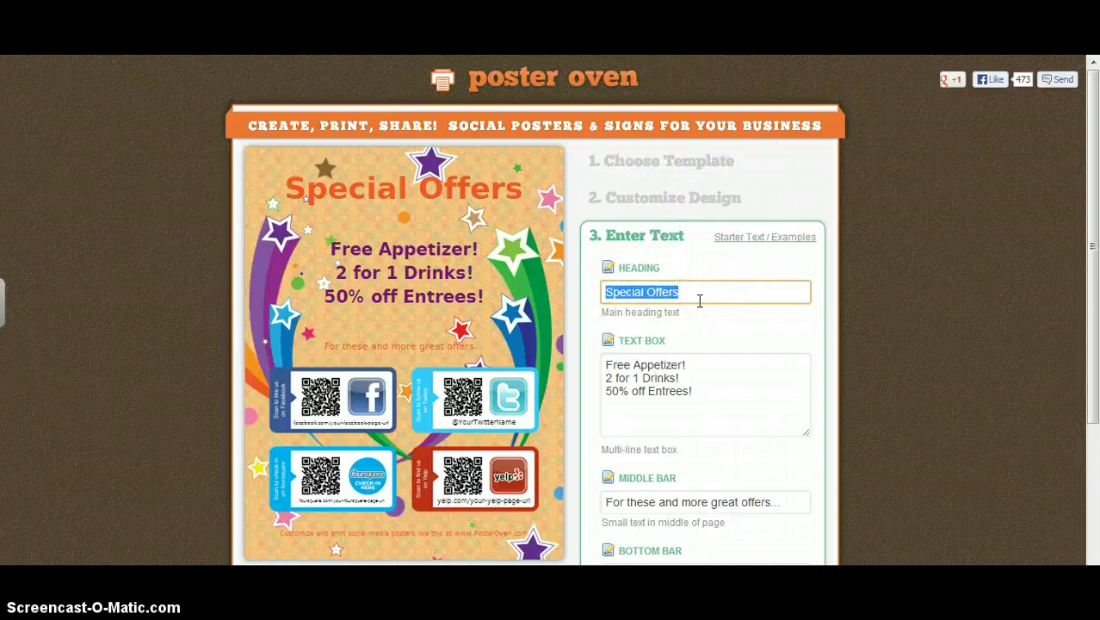
- Enter heading 'Poundland Pedagogy!' and replace the sample offer with 'Why not try paint charts in your classroom?'
{"action": "type", "text": "Pound"}
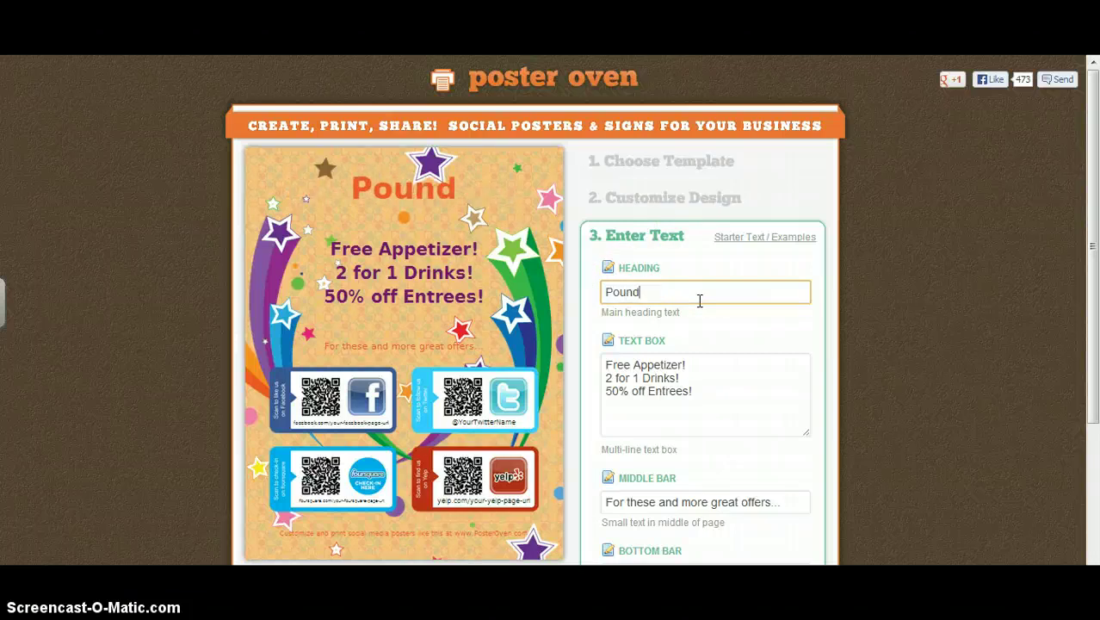
{"action": "type", "text": "land Ped"}
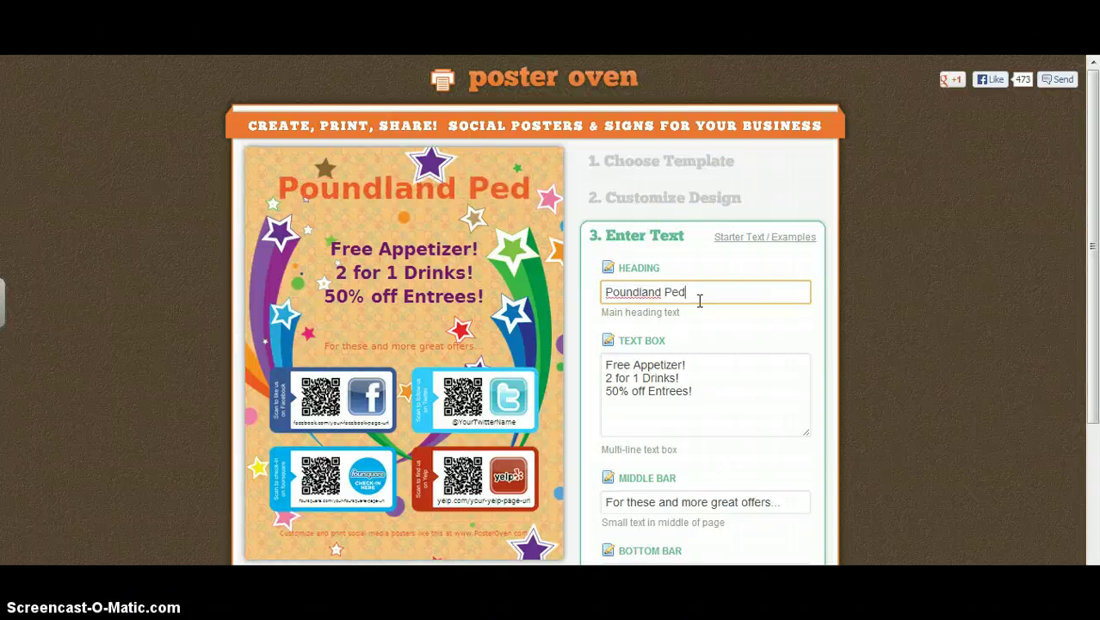
{"action": "type", "text": "agogy!"}
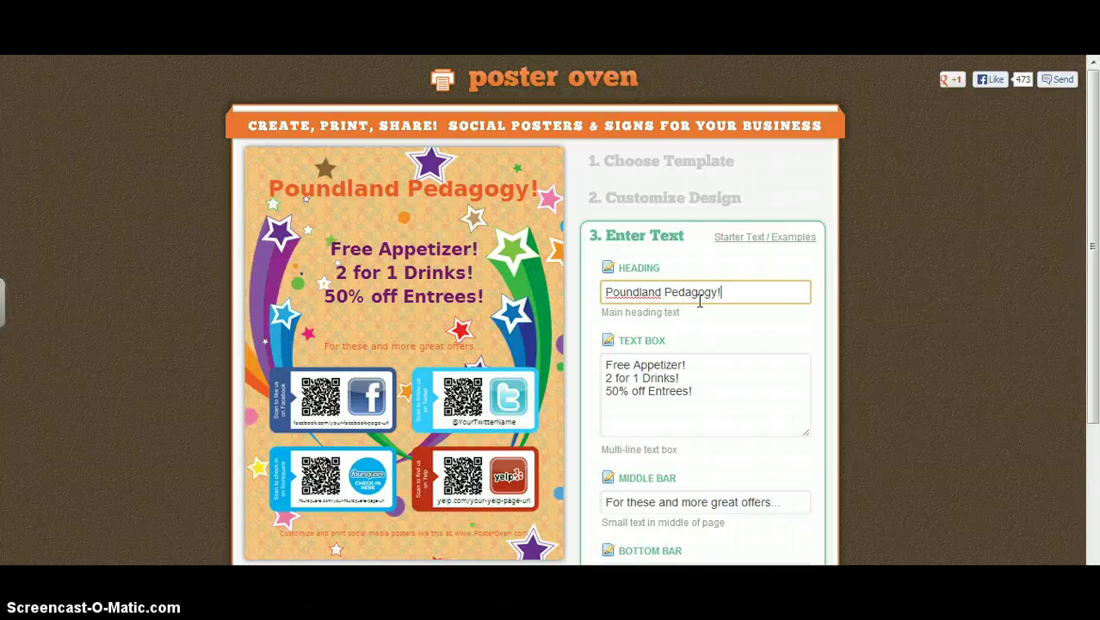
{"action": "left_click_drag", "start_coordinate": [610, 363], "coordinate": [755, 394]}
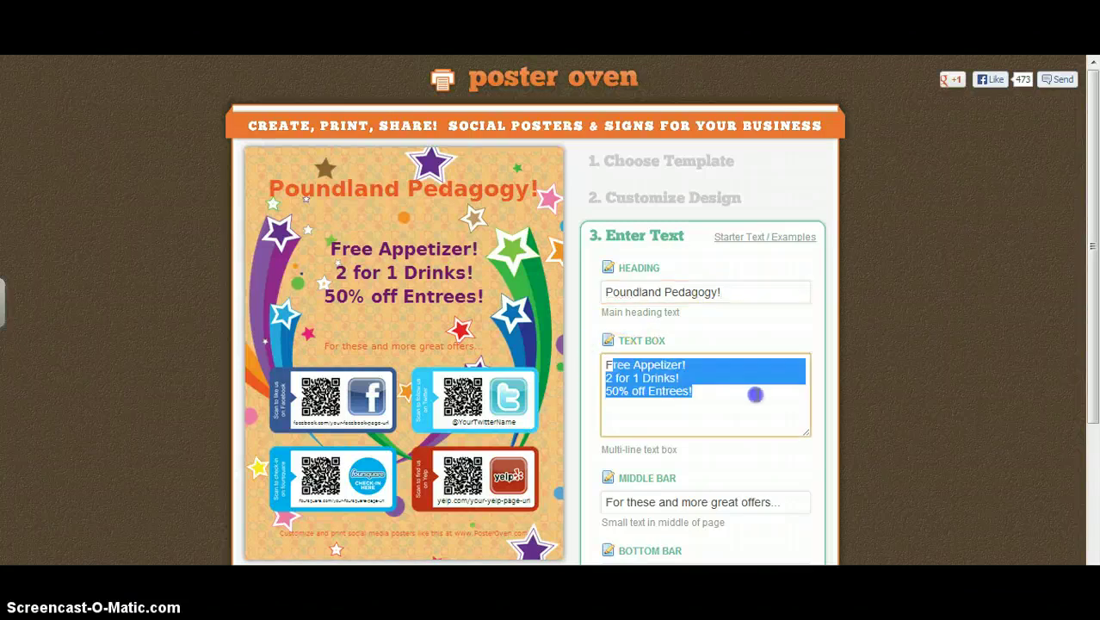
{"action": "key", "text": "BackSpace"}
{"action": "key", "text": "BackSpace"}
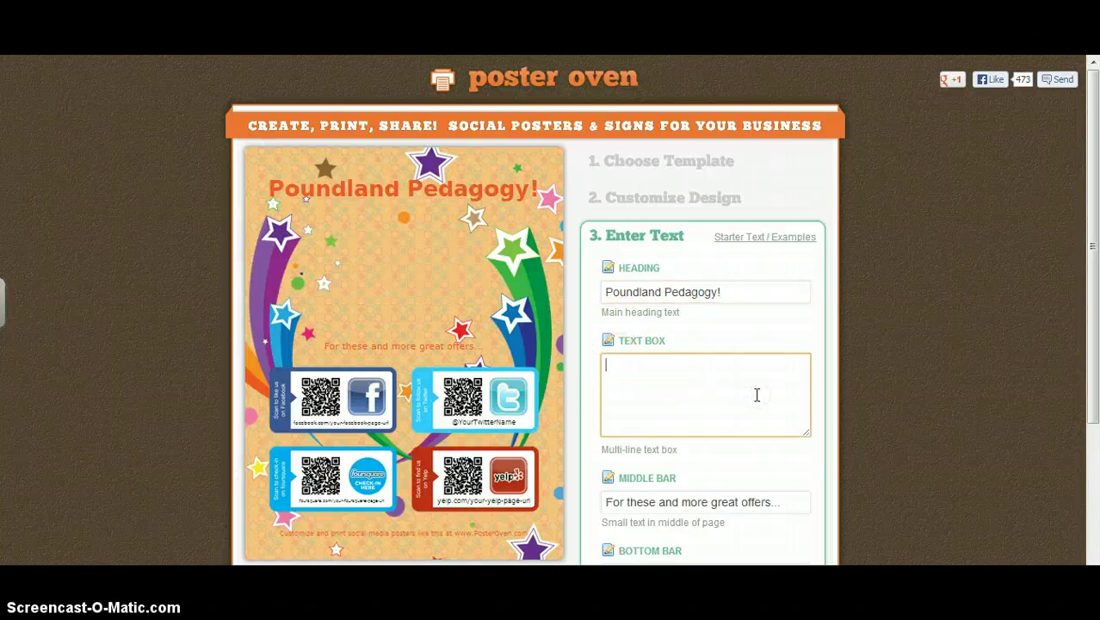
{"action": "type", "text": "Why not try the"}
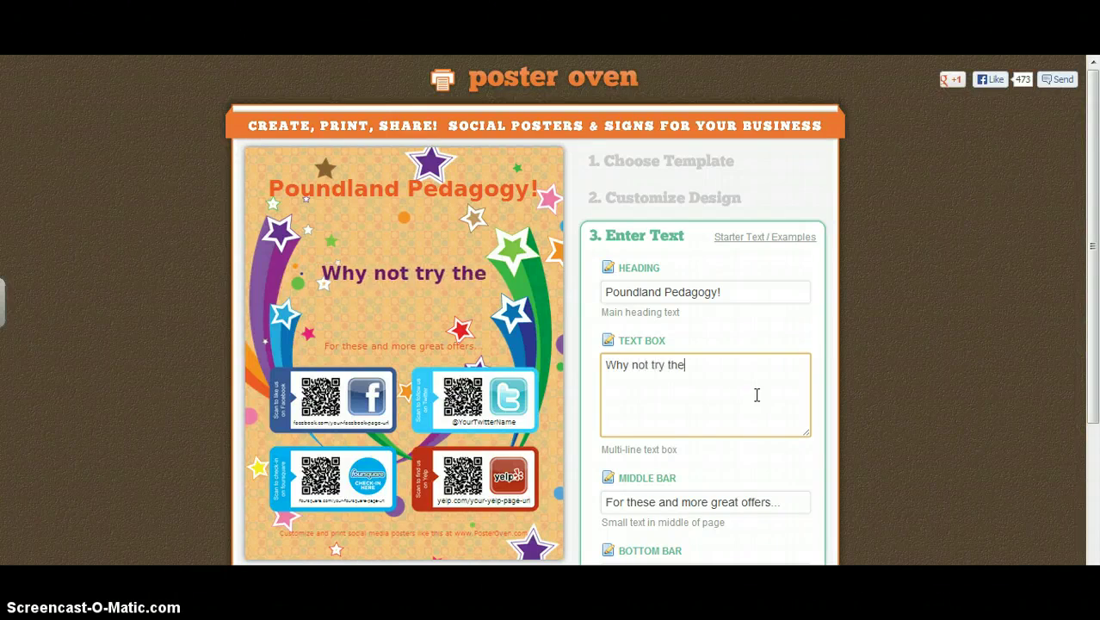
{"action": "key", "text": "BackSpace"}
{"action": "key", "text": "BackSpace"}
{"action": "key", "text": "BackSpace"}
{"action": "type", "text": "pai"}
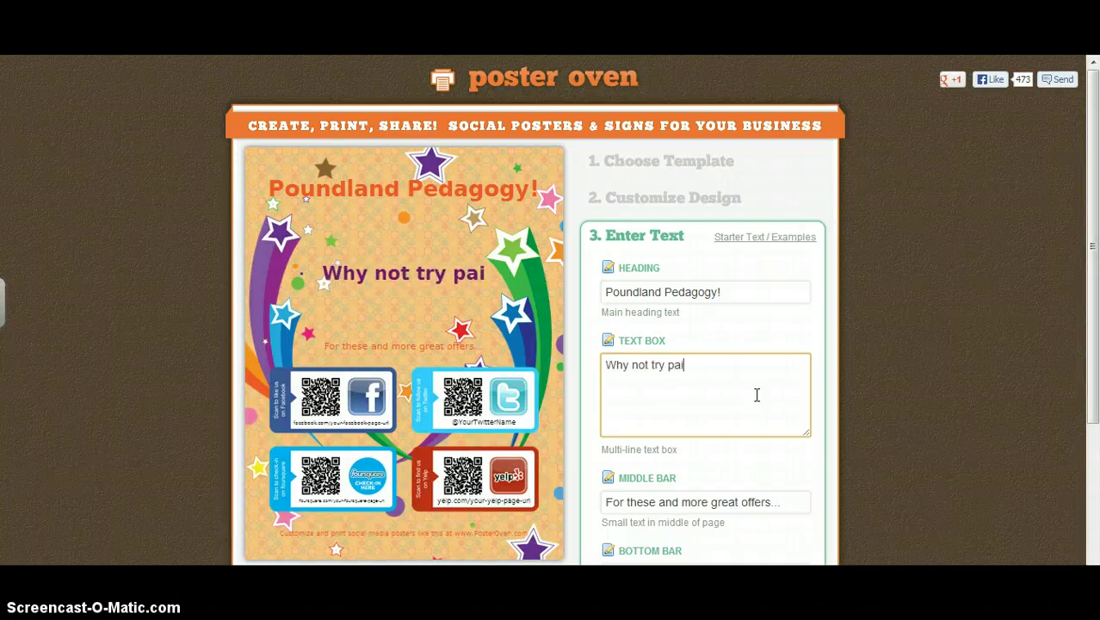
{"action": "type", "text": "nt charts i"}
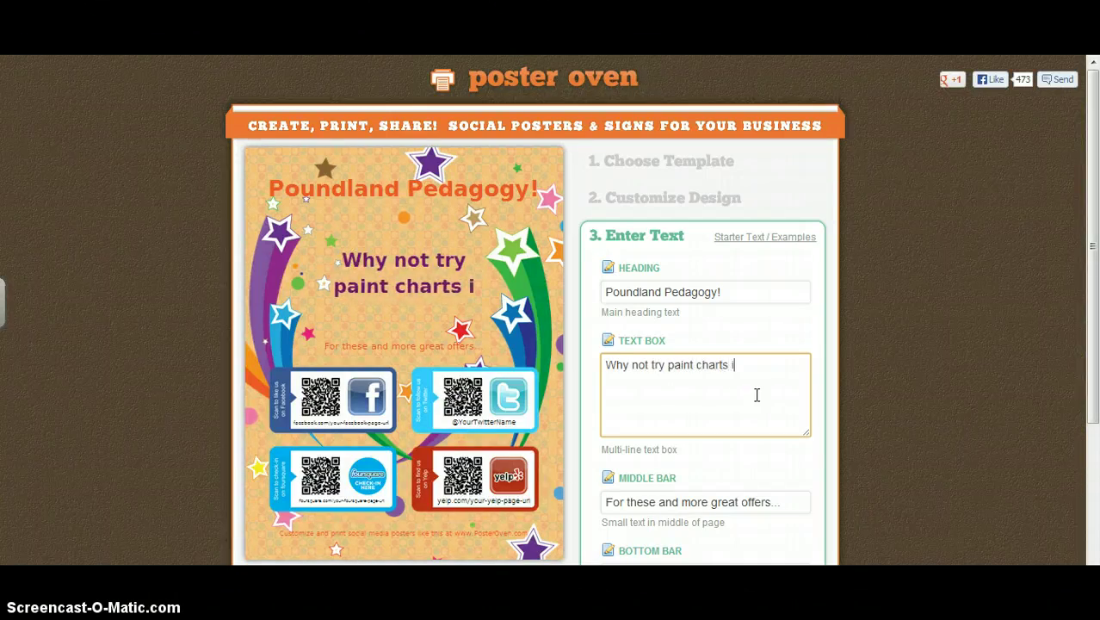
{"action": "type", "text": "n your classr"}
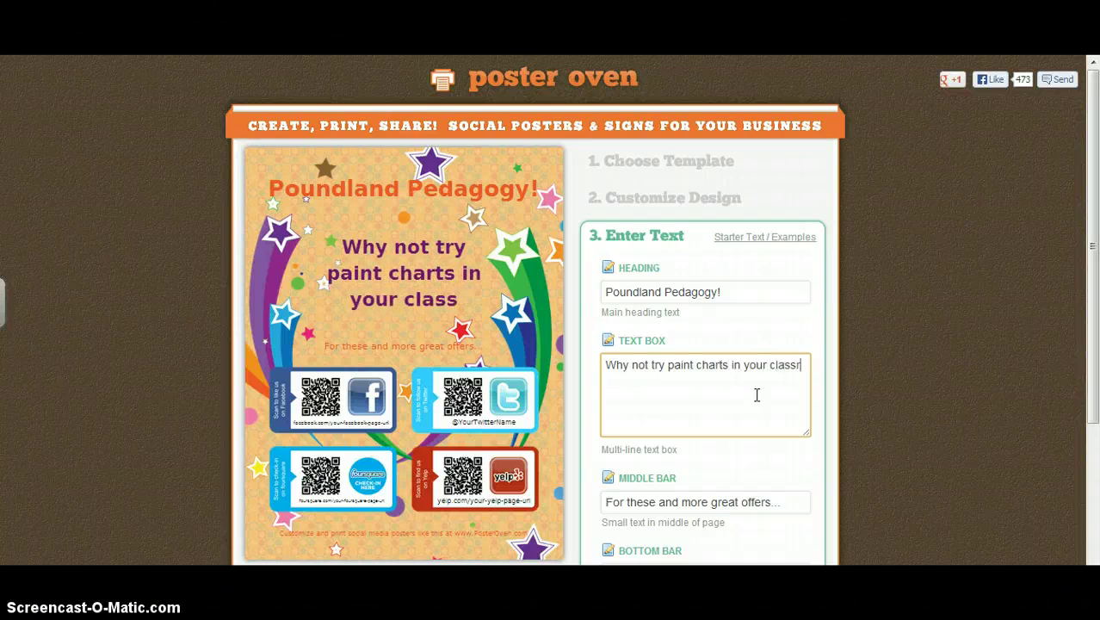
{"action": "type", "text": "oom?"}
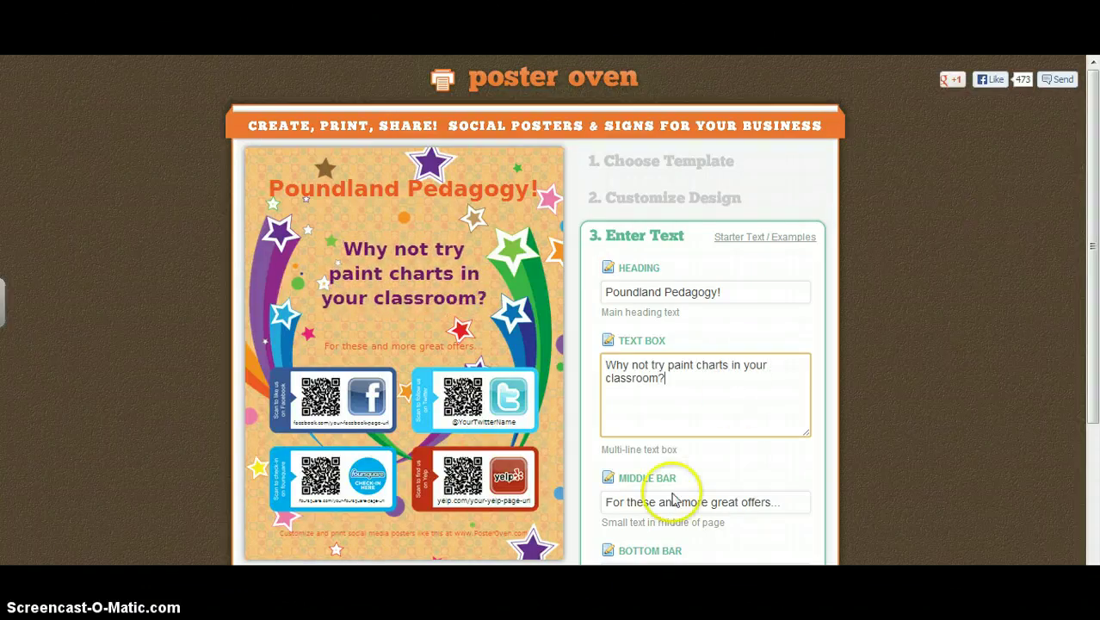
{"action": "left_click_drag", "start_coordinate": [1093, 220], "coordinate": [1096, 249]}
- Delete the sample text from both the middle bar and the bottom bar
{"action": "scroll", "coordinate": [1085, 275], "scroll_direction": "down", "scroll_amount": 2}
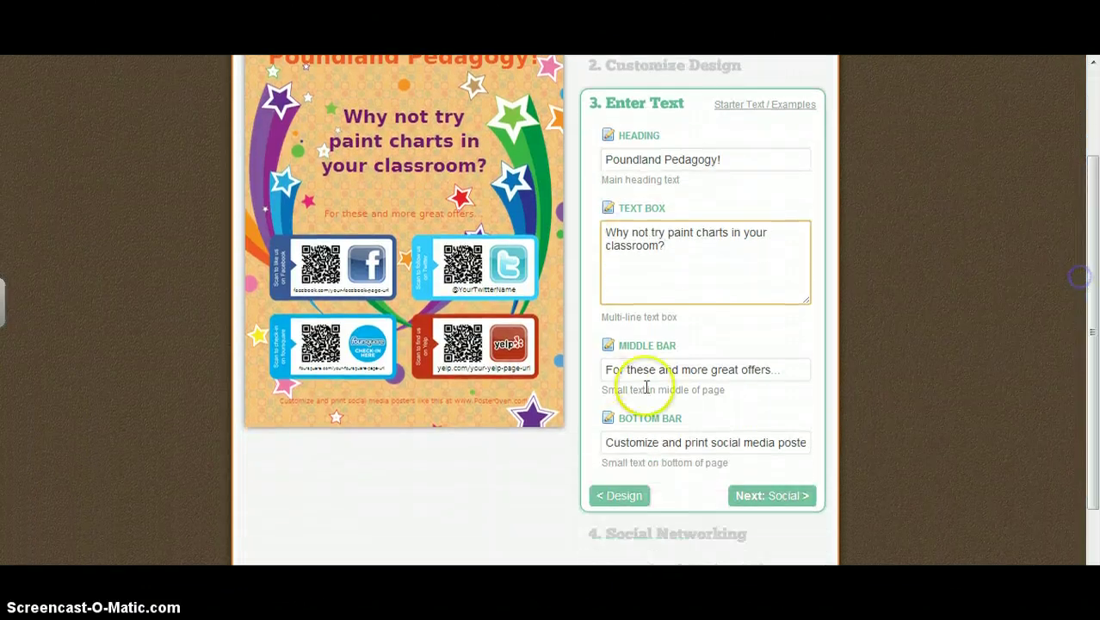
{"action": "left_click_drag", "start_coordinate": [611, 371], "coordinate": [804, 371]}
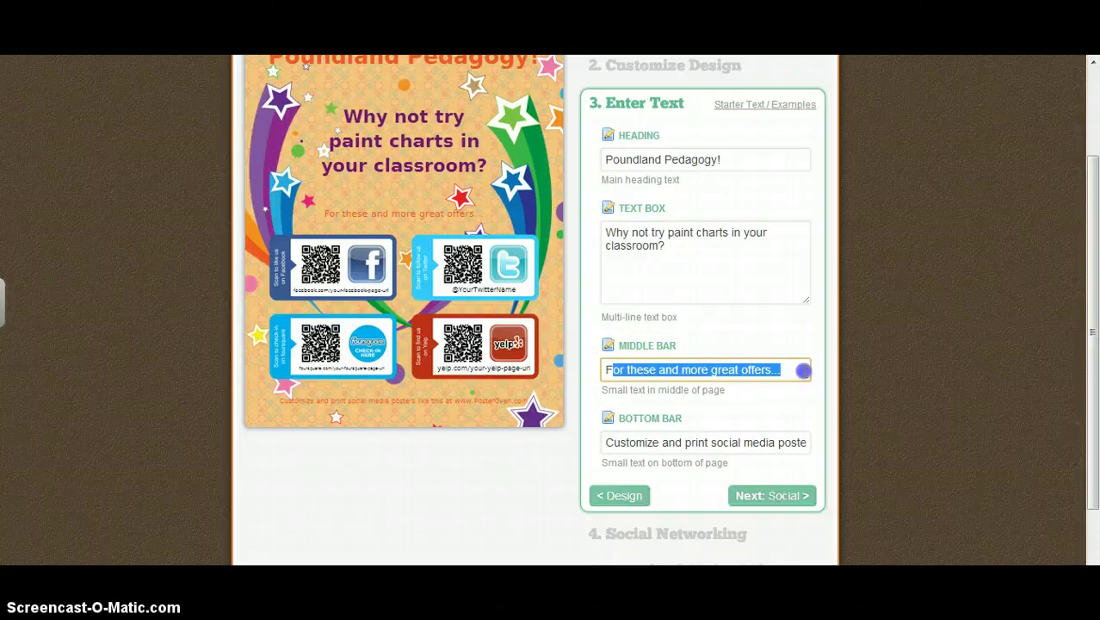
{"action": "key", "text": "BackSpace"}
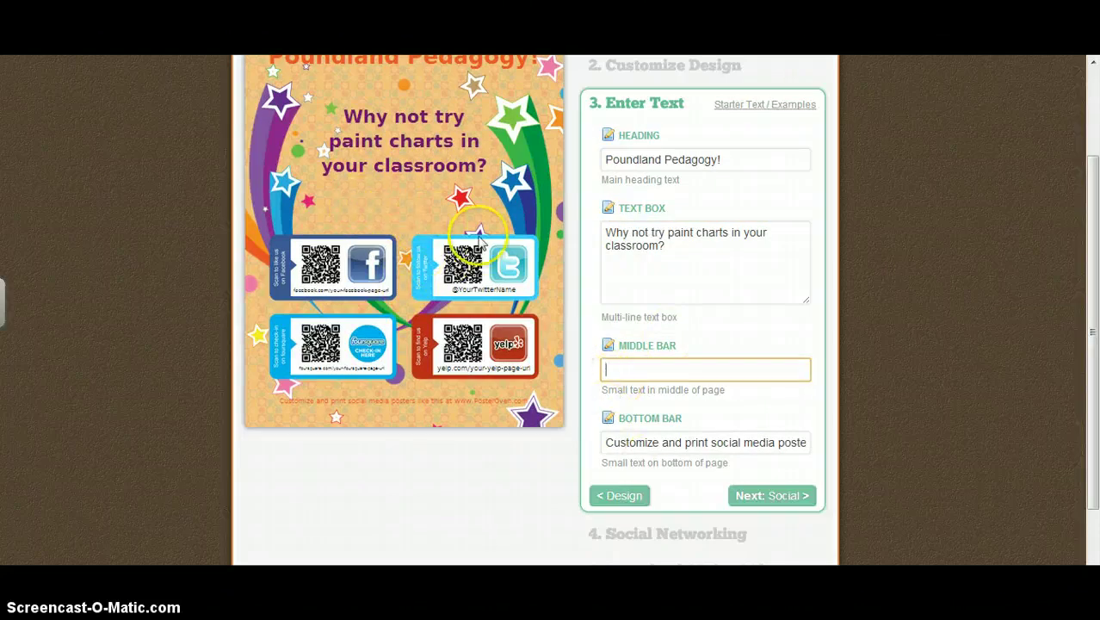
{"action": "left_click", "coordinate": [608, 442]}
{"action": "left_click_drag", "start_coordinate": [608, 442], "coordinate": [848, 443]}
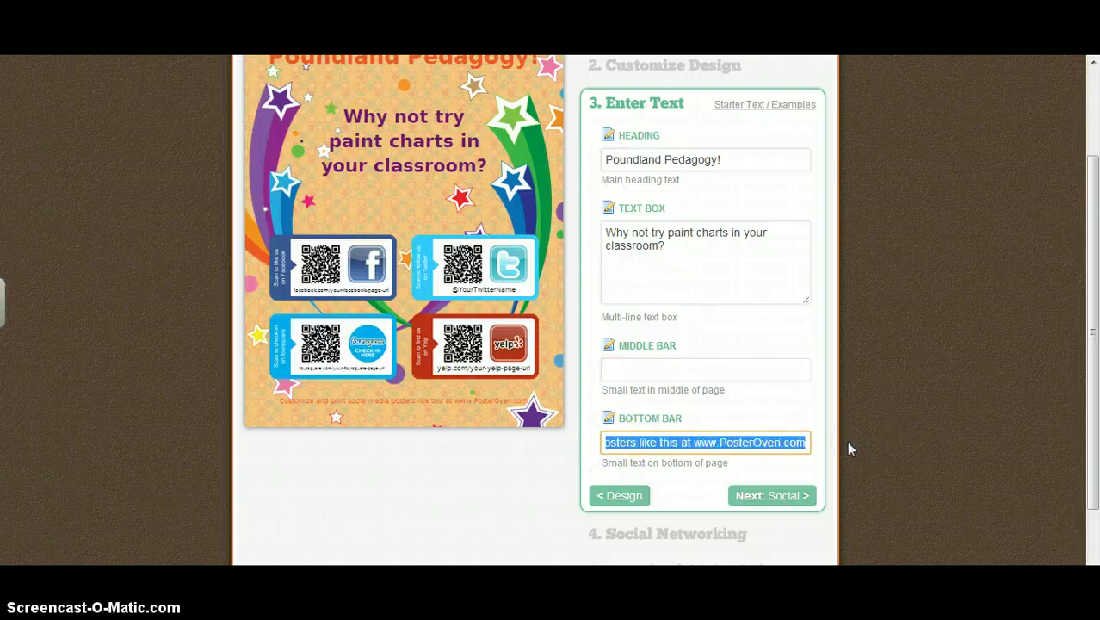
{"action": "key", "text": "BackSpace"}
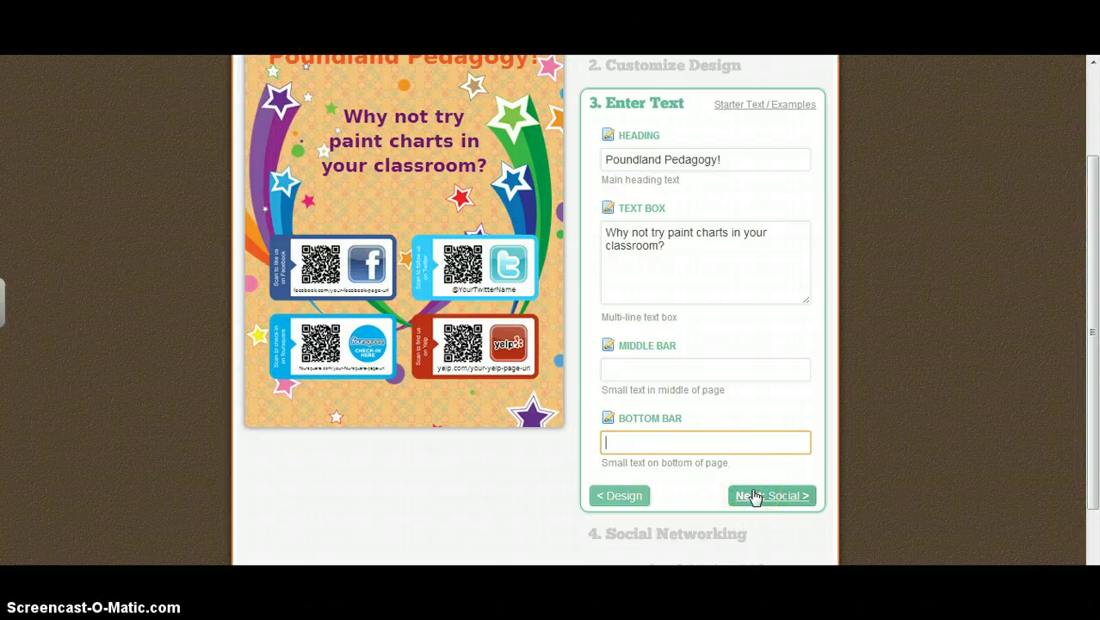
- Advance from Enter Text toward the Social Networking step
{"action": "left_click", "coordinate": [626, 499]}
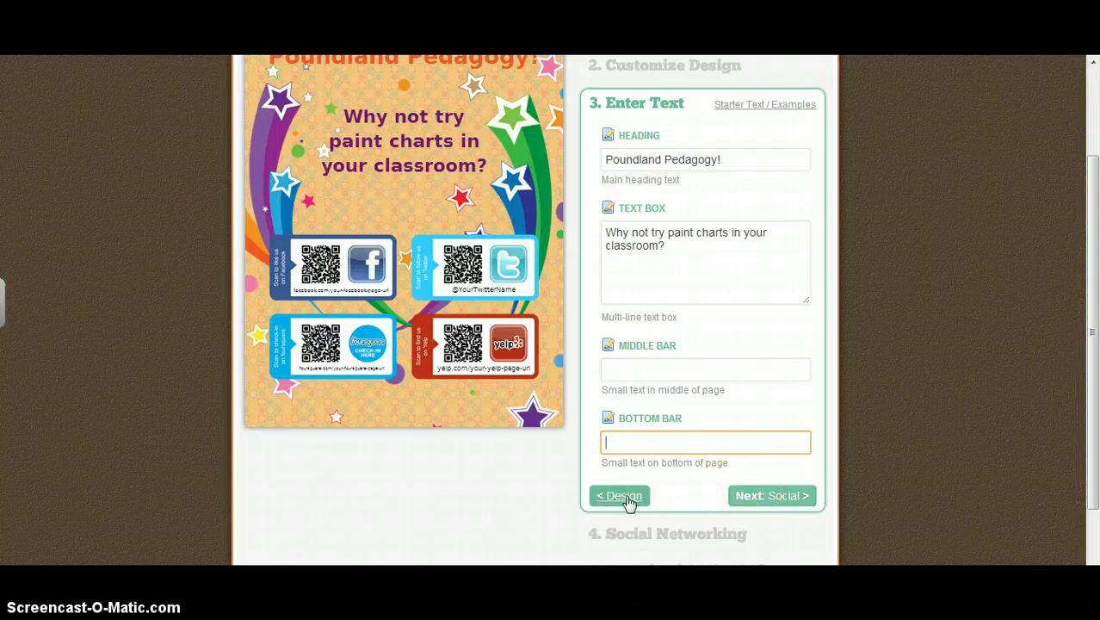
{"action": "left_click", "coordinate": [628, 503]}
{"action": "left_click", "coordinate": [753, 497]}
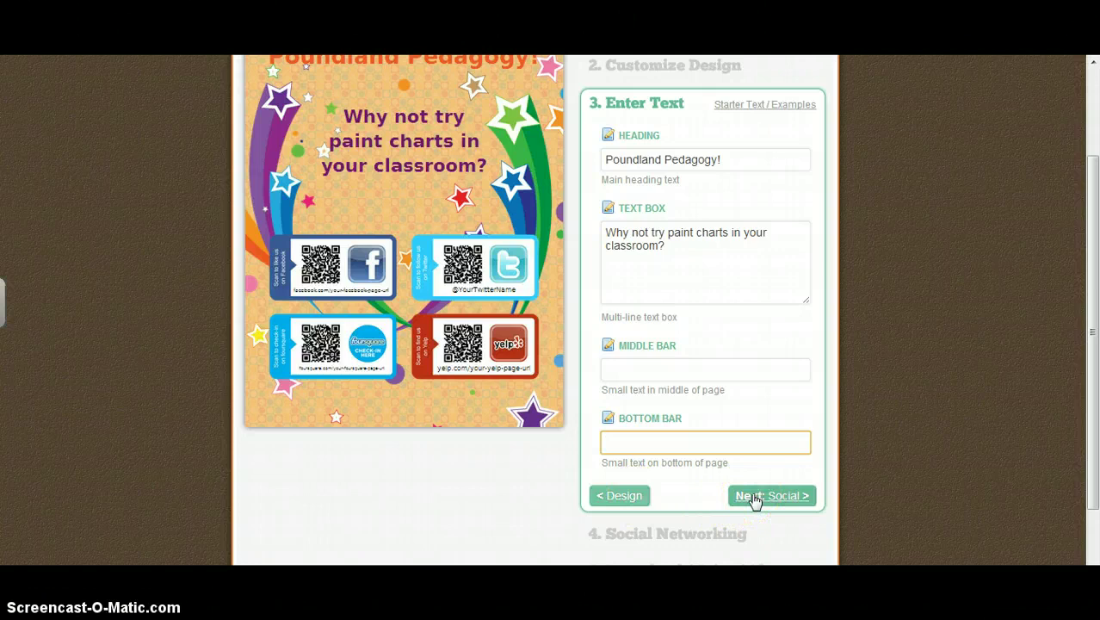
- In Social Networking, remove the Facebook, Twitter and Foursquare QR codes
{"action": "left_click", "coordinate": [753, 497]}
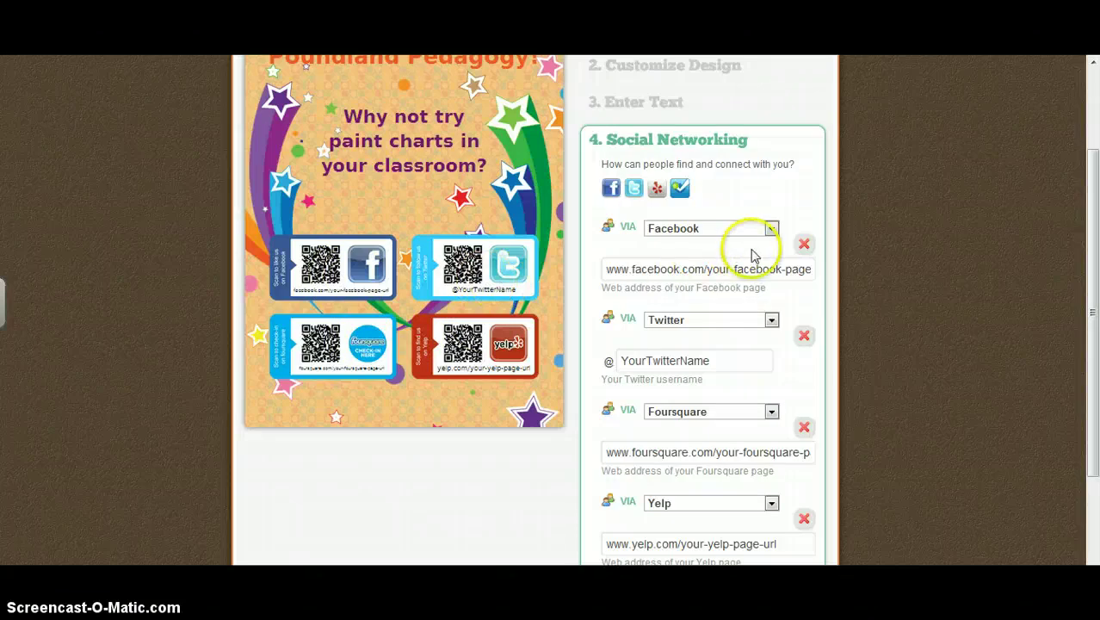
{"action": "left_click", "coordinate": [804, 250]}
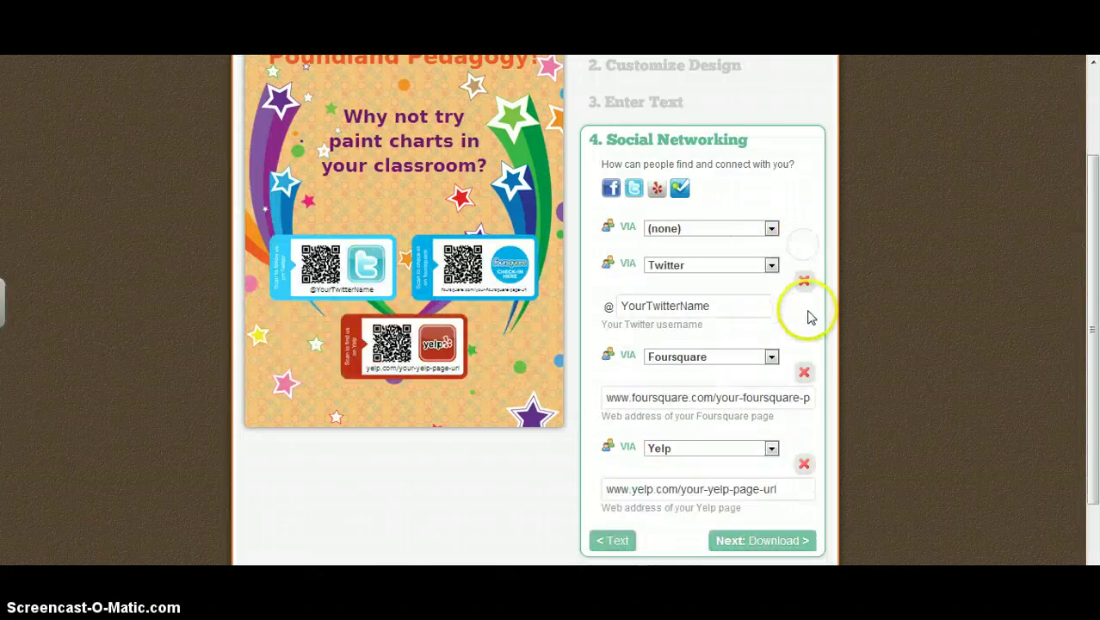
{"action": "left_click", "coordinate": [804, 283]}
{"action": "left_click", "coordinate": [803, 319]}
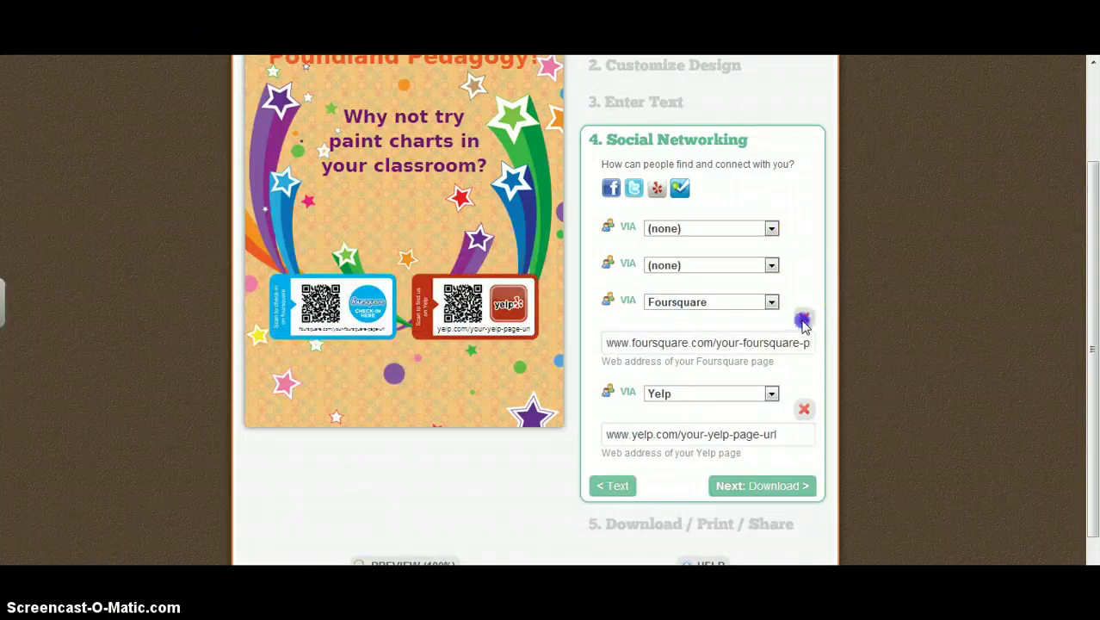
- Change the Yelp code to a Web URL code and clear its placeholder address
{"action": "left_click", "coordinate": [771, 339]}
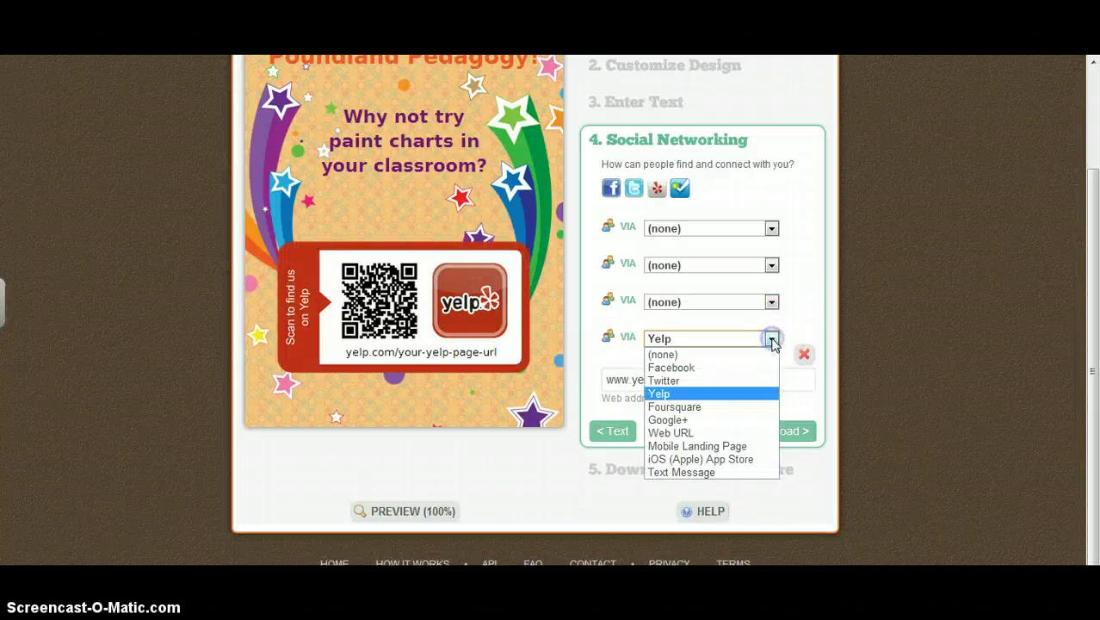
{"action": "left_click", "coordinate": [680, 433]}
{"action": "left_click_drag", "start_coordinate": [765, 380], "coordinate": [560, 383]}
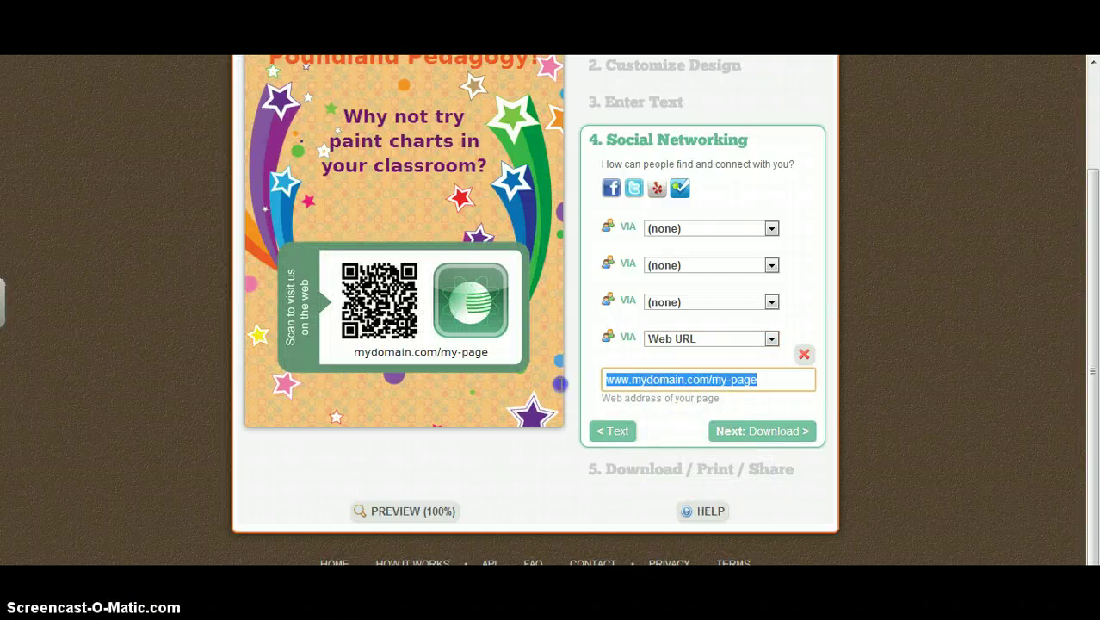
{"action": "key", "text": "BackSpace"}
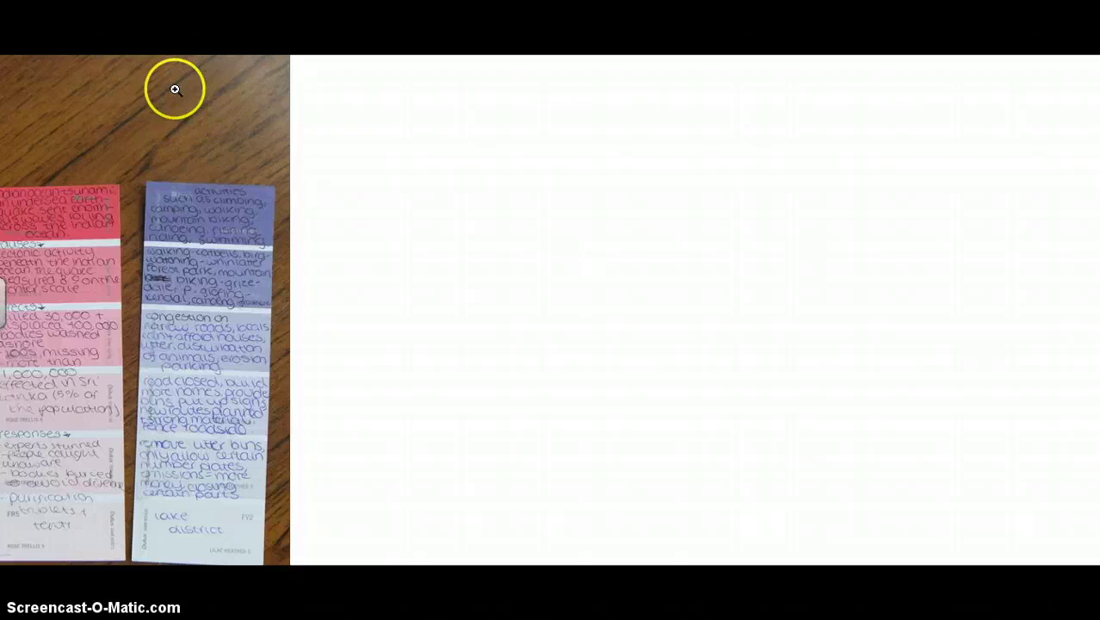
- Copy the paint-chart photo's web address from the browser's address bar
{"action": "right_click", "coordinate": [172, 54]}
{"action": "left_click", "coordinate": [208, 119]}
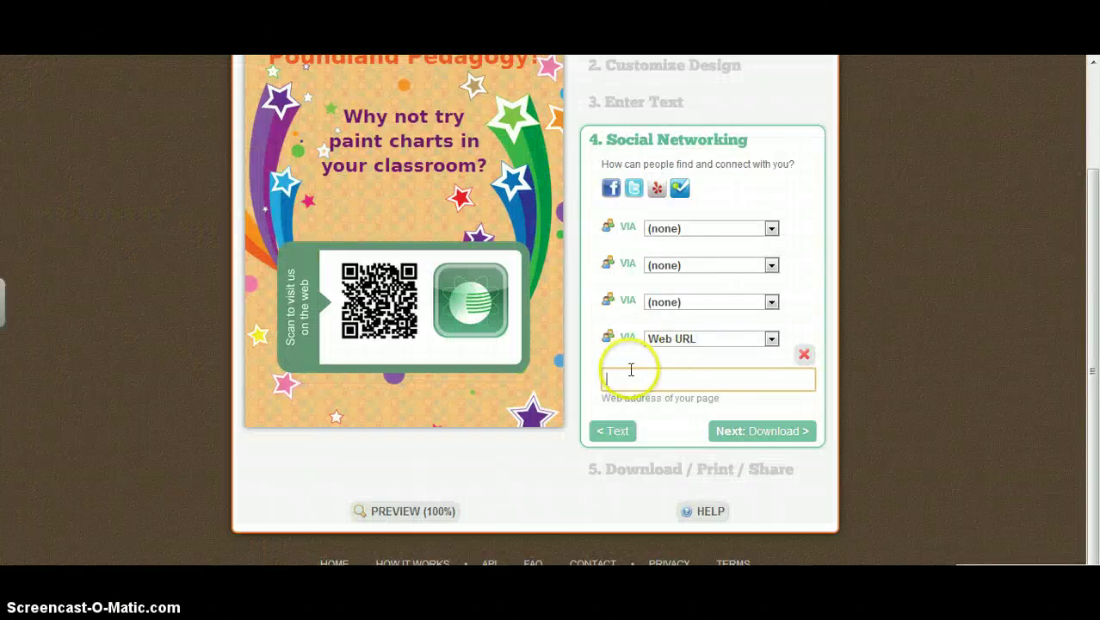
- Paste the photo's dscf0405.jpg address into the Web URL code, then go to Download
{"action": "right_click", "coordinate": [631, 376]}
{"action": "left_click", "coordinate": [685, 199]}
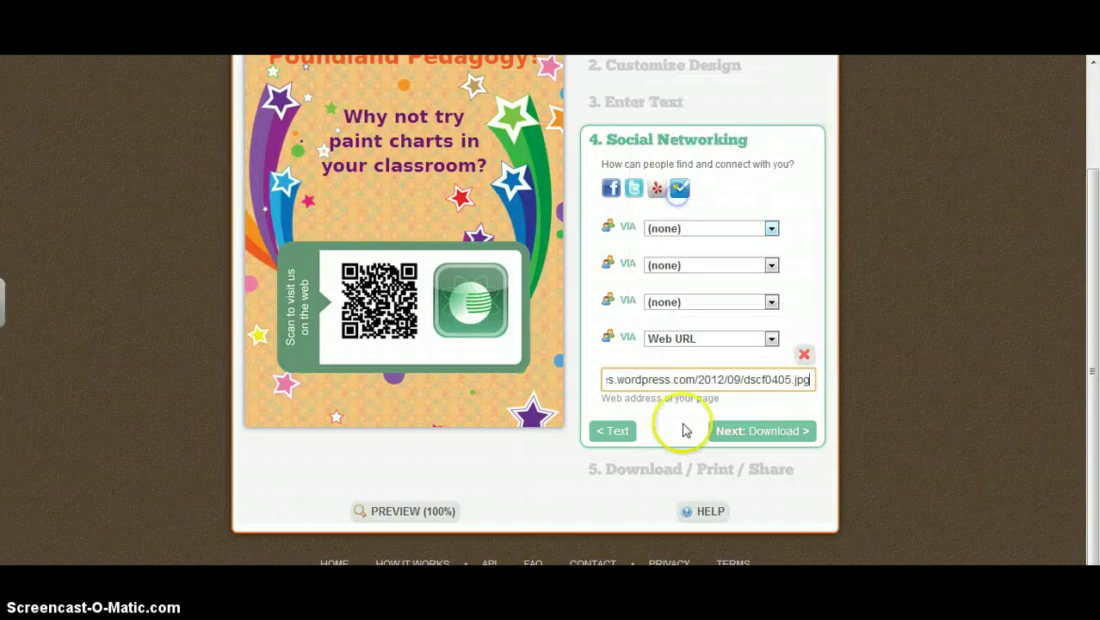
{"action": "left_click", "coordinate": [762, 431]}
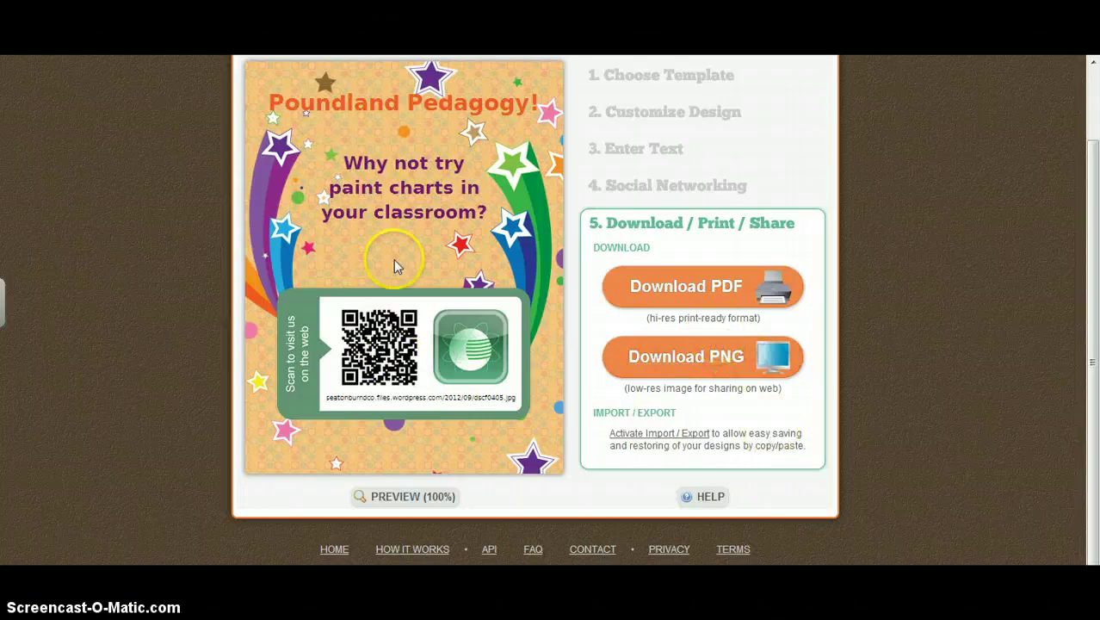
- Return from the Download / Print / Share step to '4. Social Networking'
{"action": "left_click_drag", "start_coordinate": [1090, 184], "coordinate": [1089, 181]}
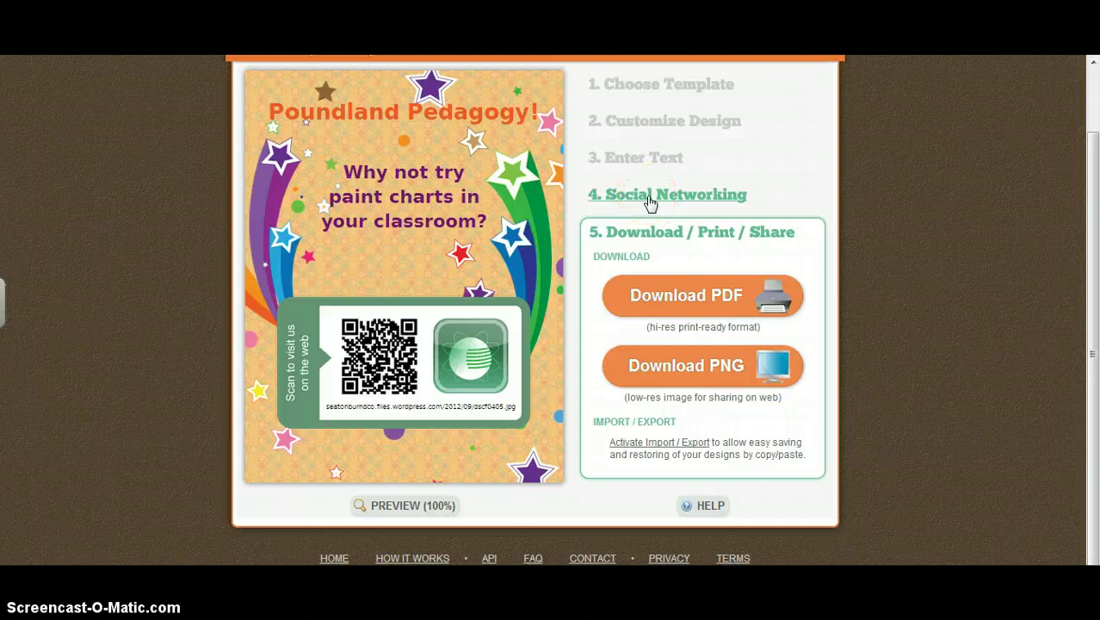
{"action": "left_click", "coordinate": [721, 297]}
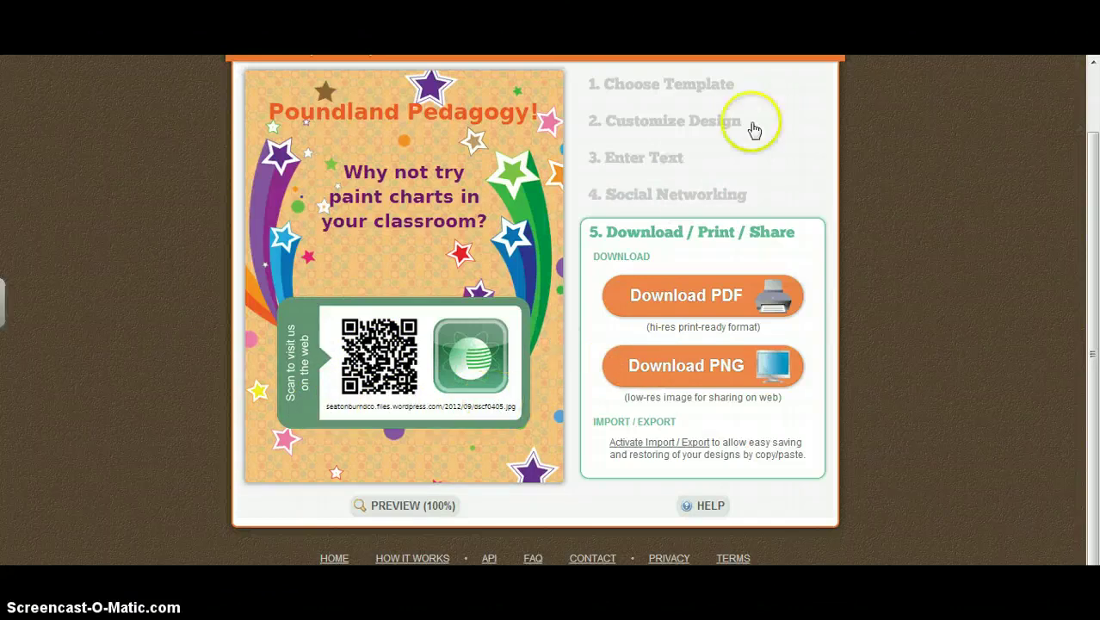
{"action": "left_click", "coordinate": [663, 196]}
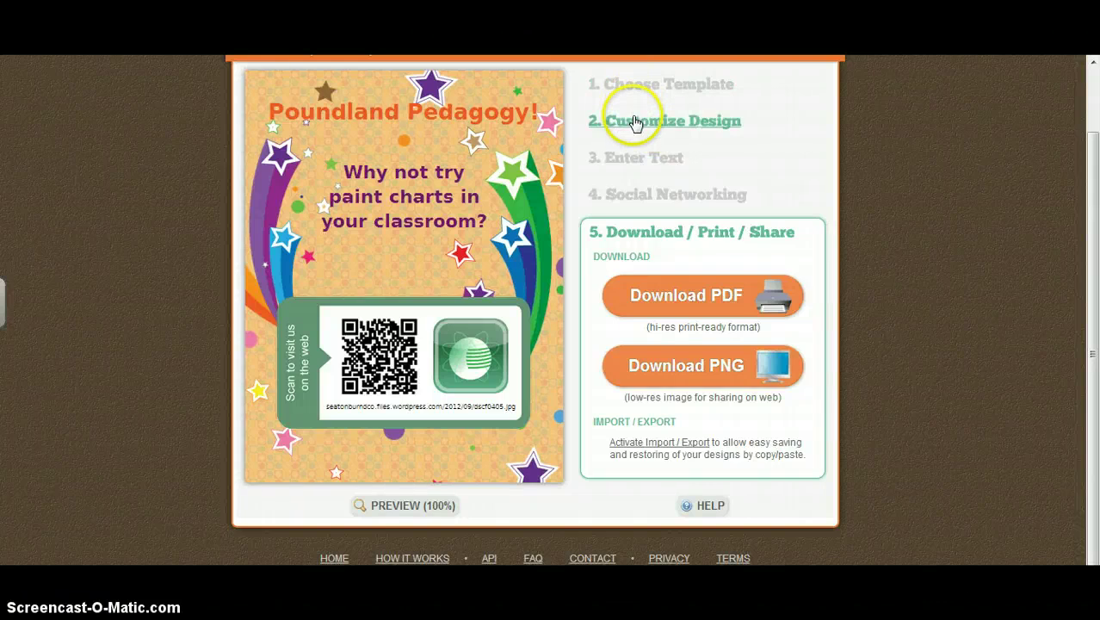
{"action": "left_click", "coordinate": [631, 196]}
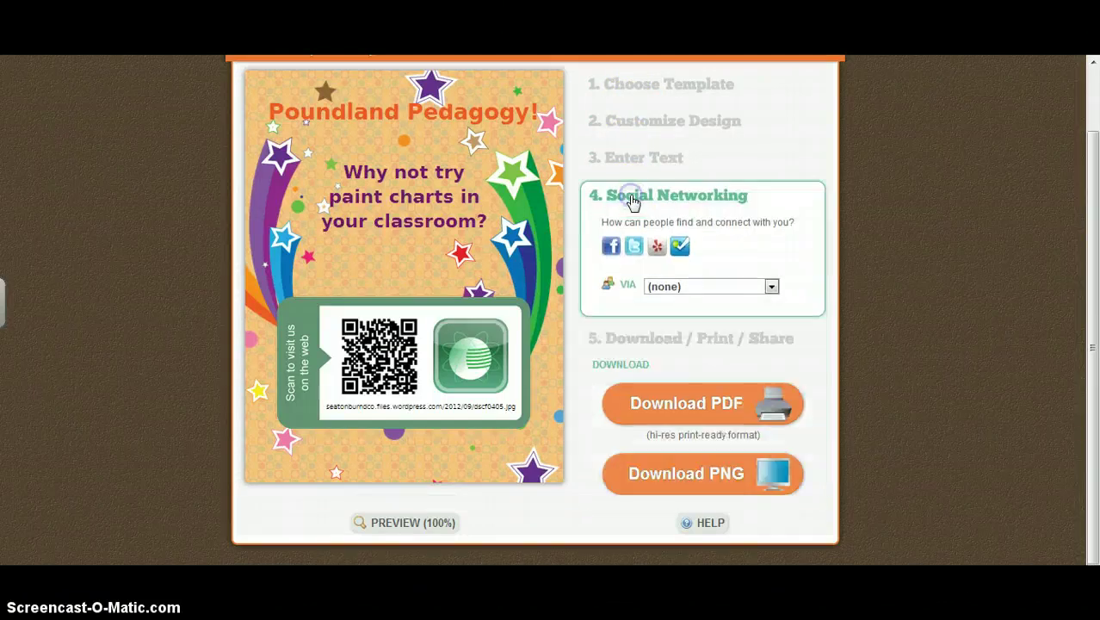
- Set the first code slot to Twitter with the creator's username, then continue to Download
{"action": "left_click", "coordinate": [769, 283]}
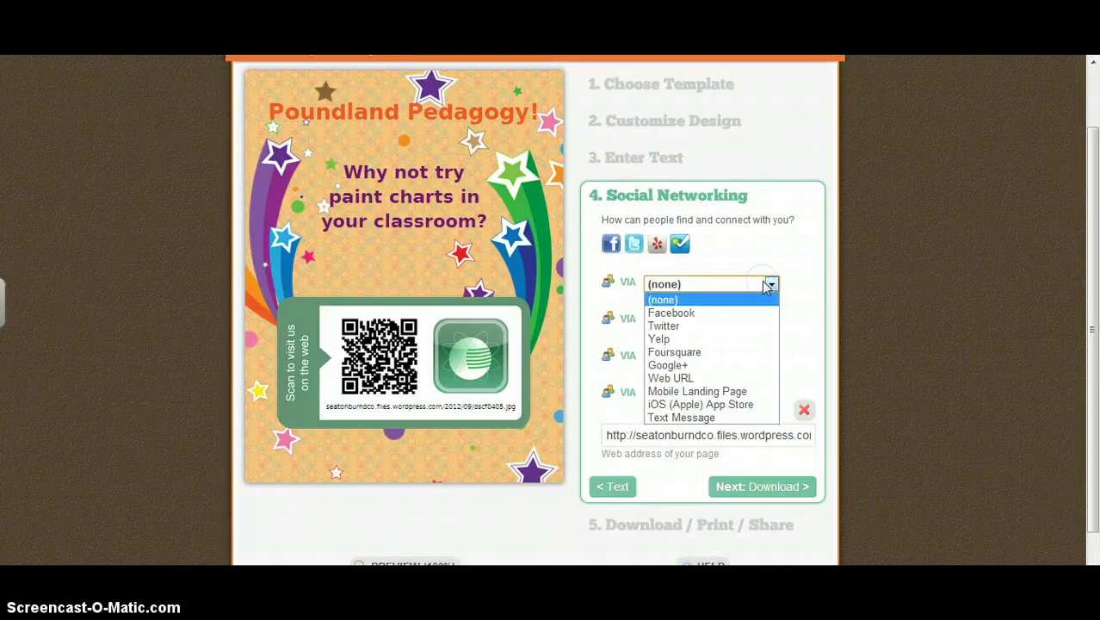
{"action": "left_click", "coordinate": [686, 326]}
{"action": "left_click", "coordinate": [685, 325]}
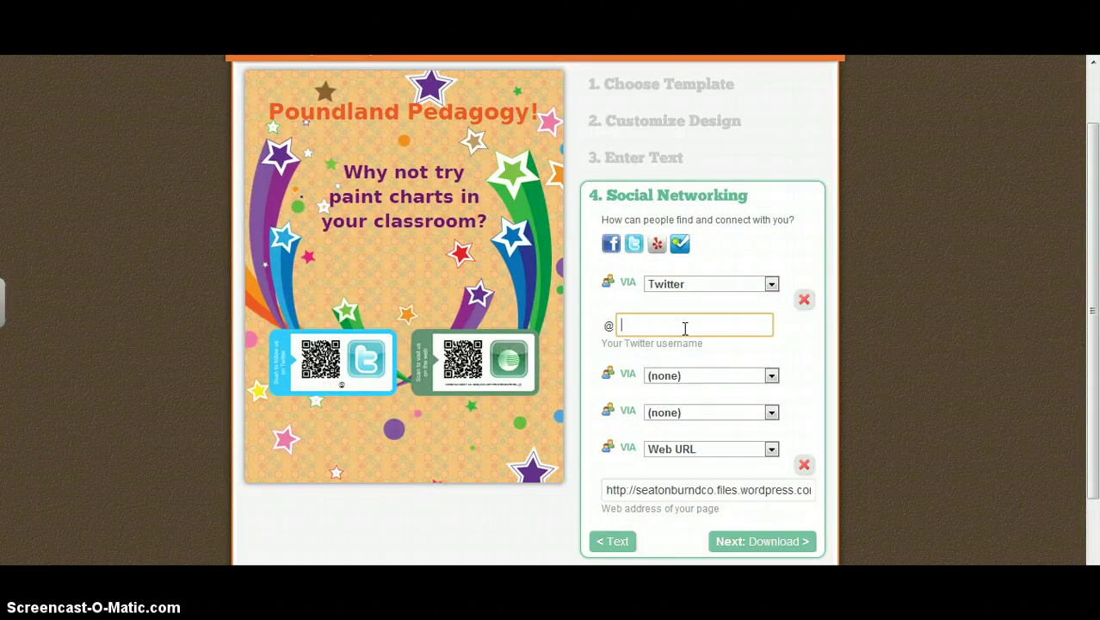
{"action": "left_click", "coordinate": [620, 327]}
{"action": "type", "text": "hannahtyreman"}
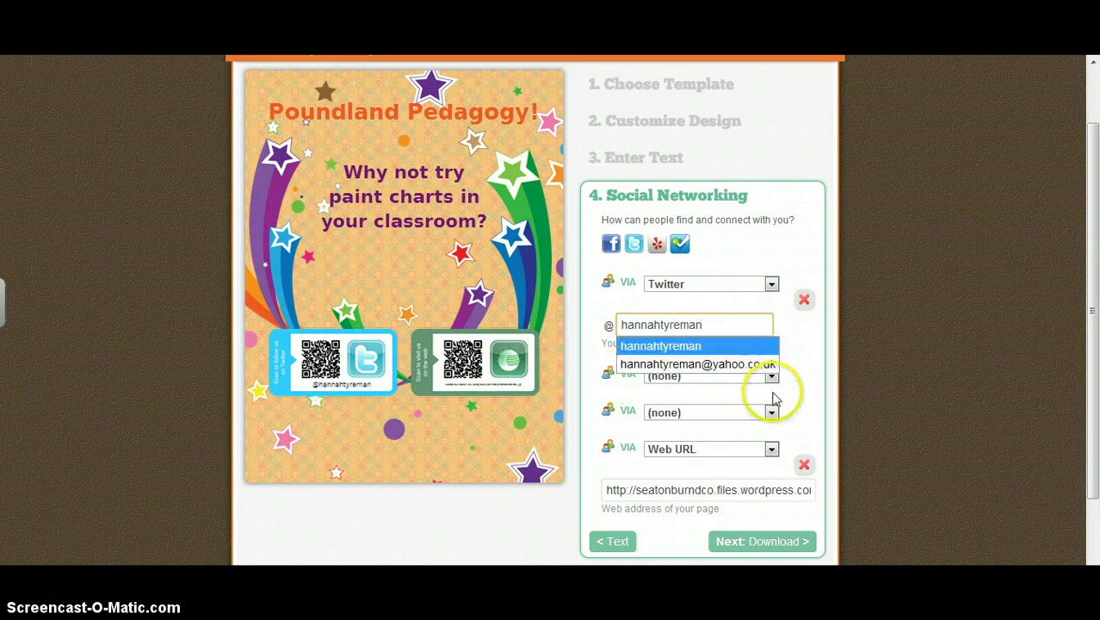
{"action": "left_click", "coordinate": [792, 354]}
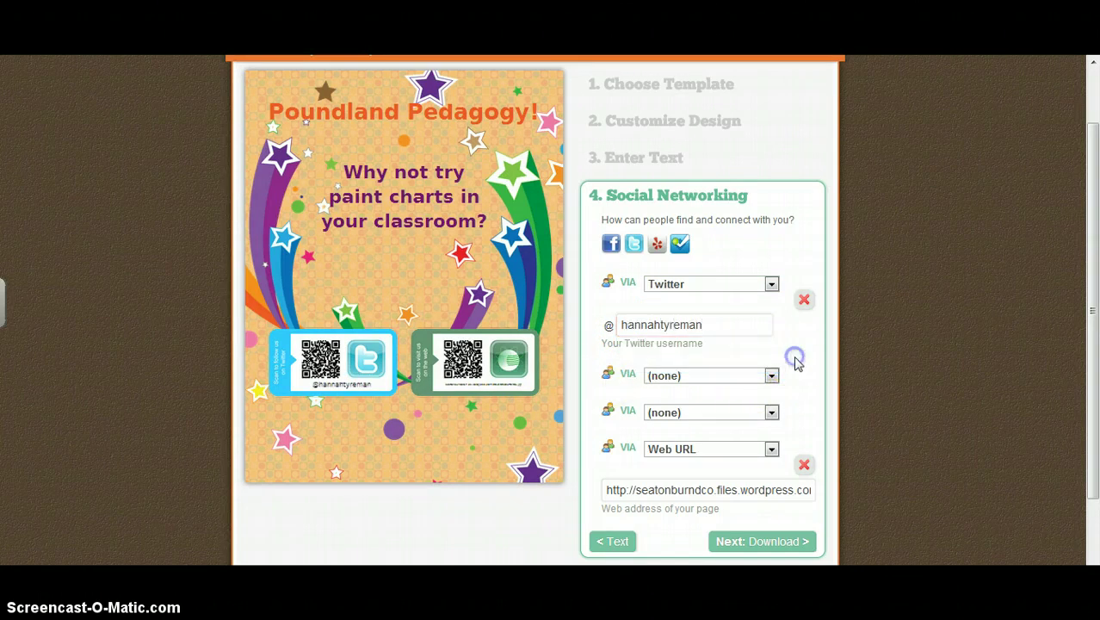
{"action": "left_click", "coordinate": [751, 541]}
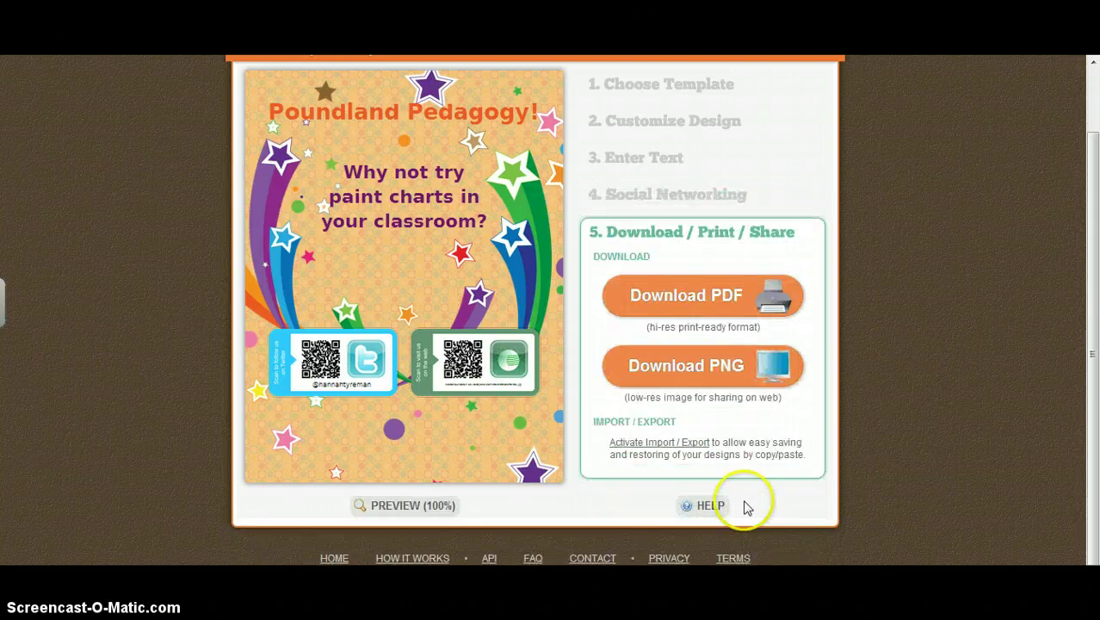